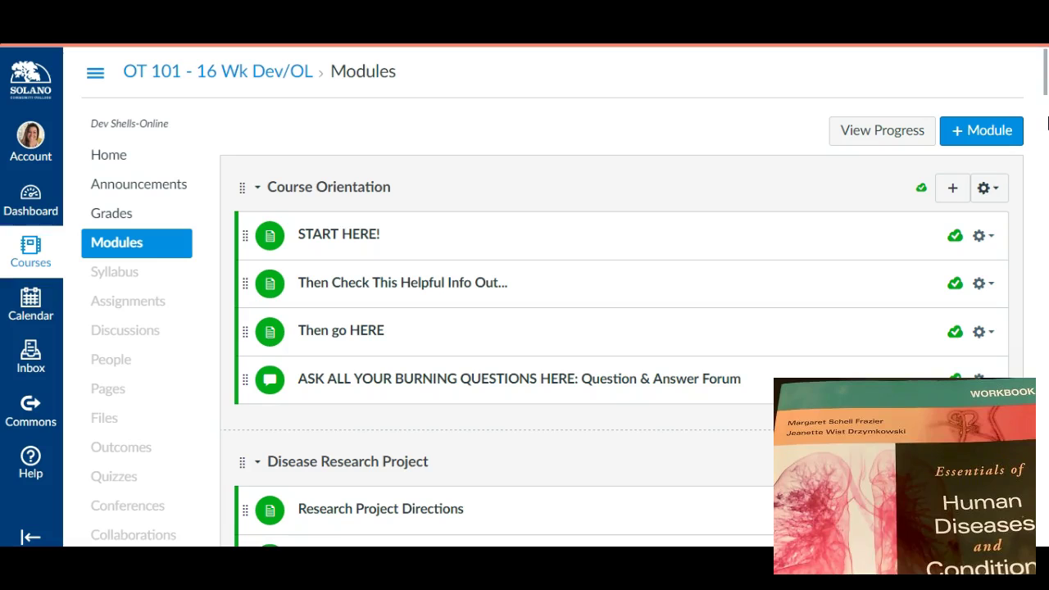
Scroll the Modules page down to Week 2 and open the Week 2 Assignment
scroll(1047, 124, "down", 3)
scroll(1047, 124, "up", 1)
scroll(1047, 125, "up", 2)
scroll(1047, 124, "down", 8)
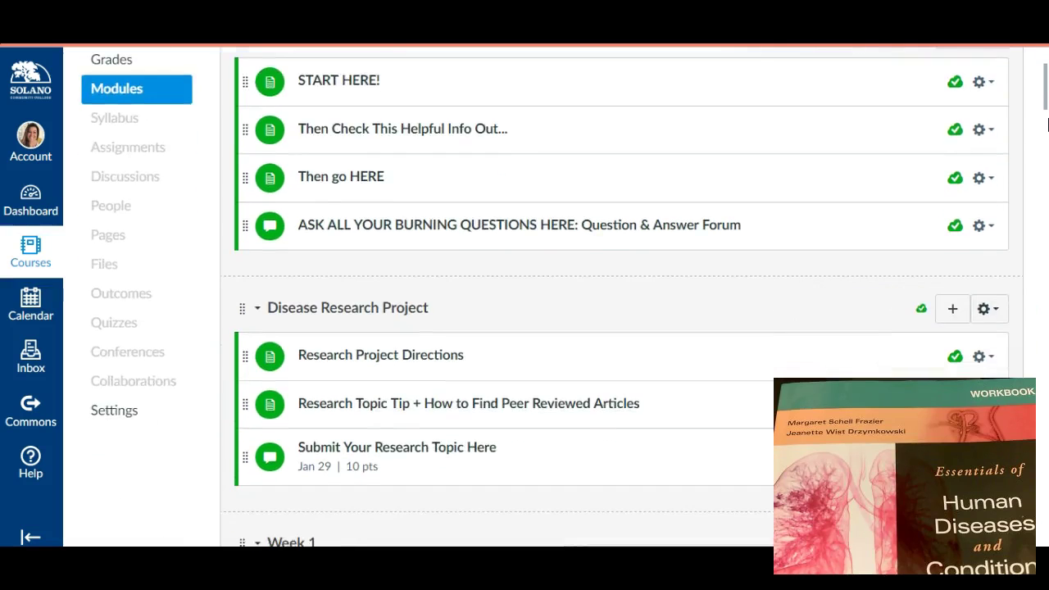
scroll(1047, 125, "down", 2)
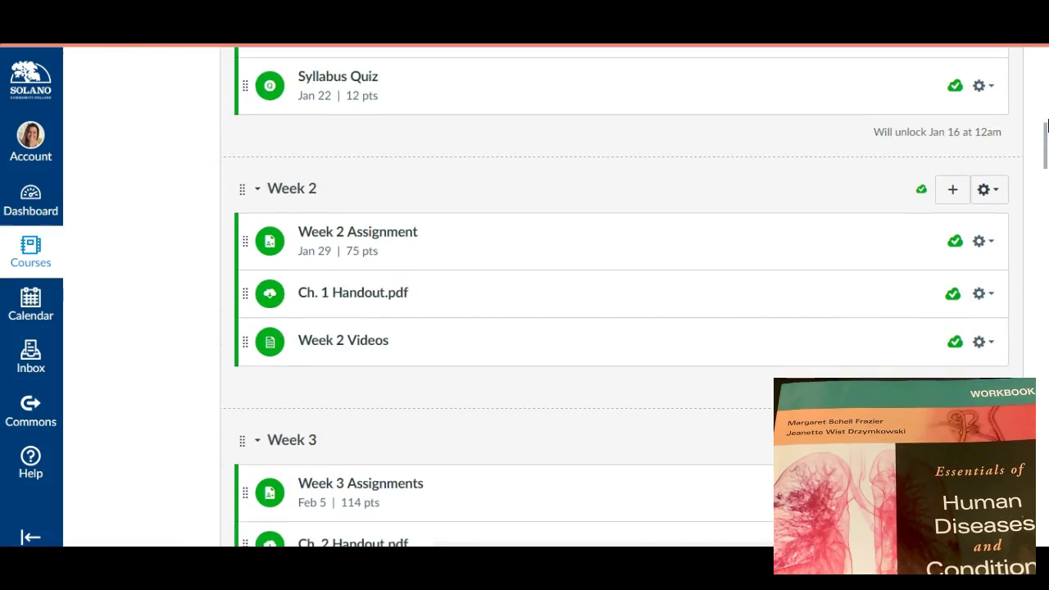
scroll(1047, 125, "down", 1)
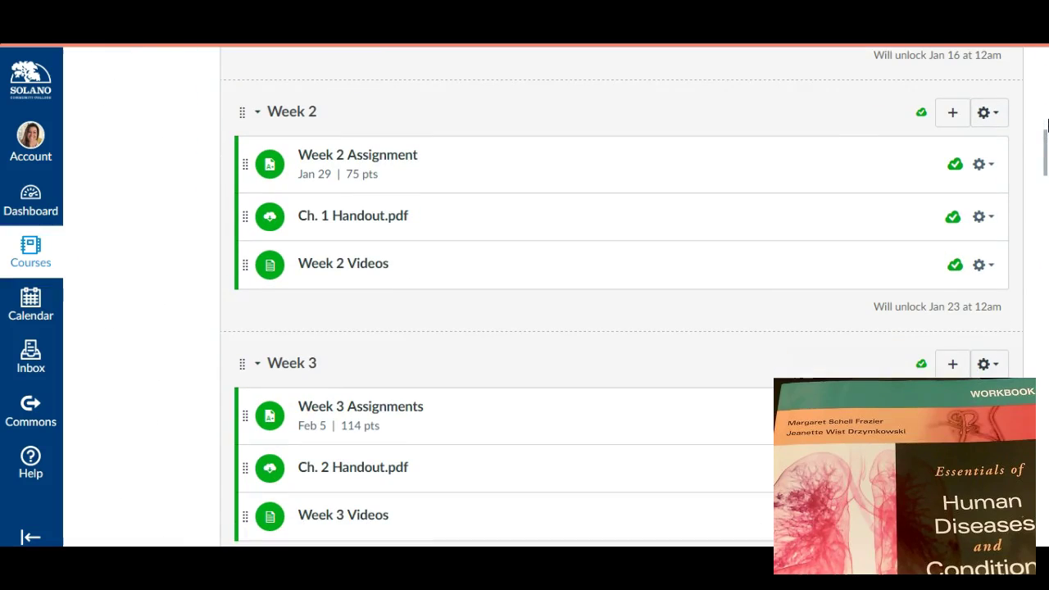
left_click(398, 163)
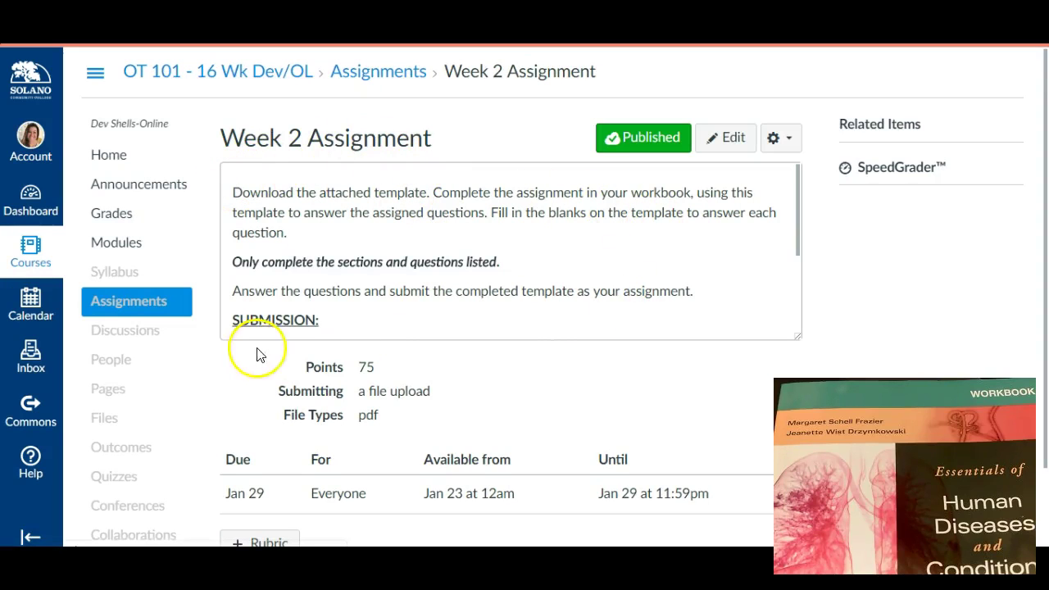
Download the CH. 1 HW.pdf template linked at the bottom of the assignment description
scroll(358, 310, "down", 1)
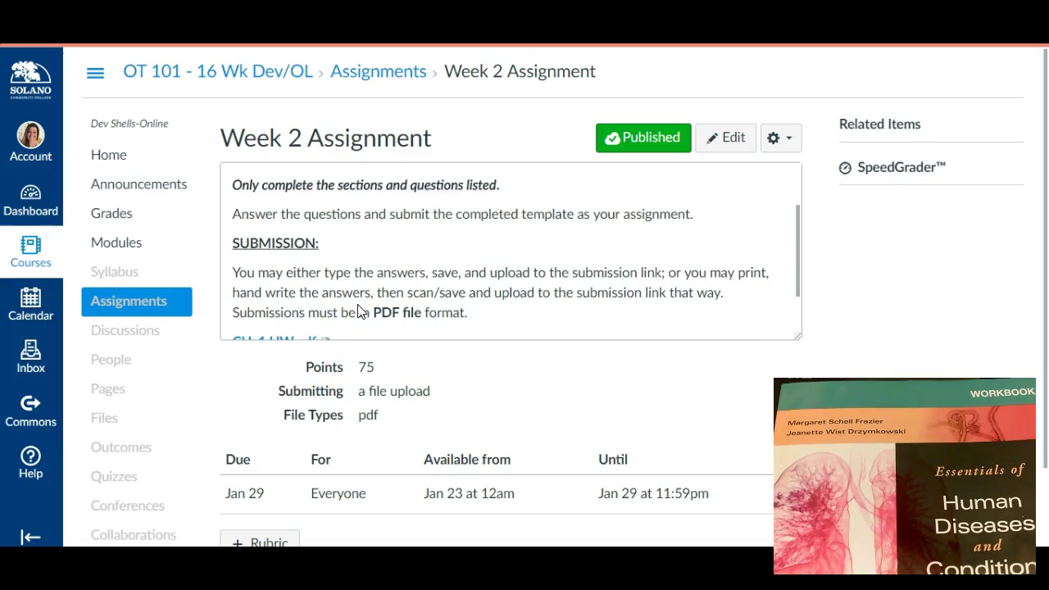
scroll(358, 311, "down", 1)
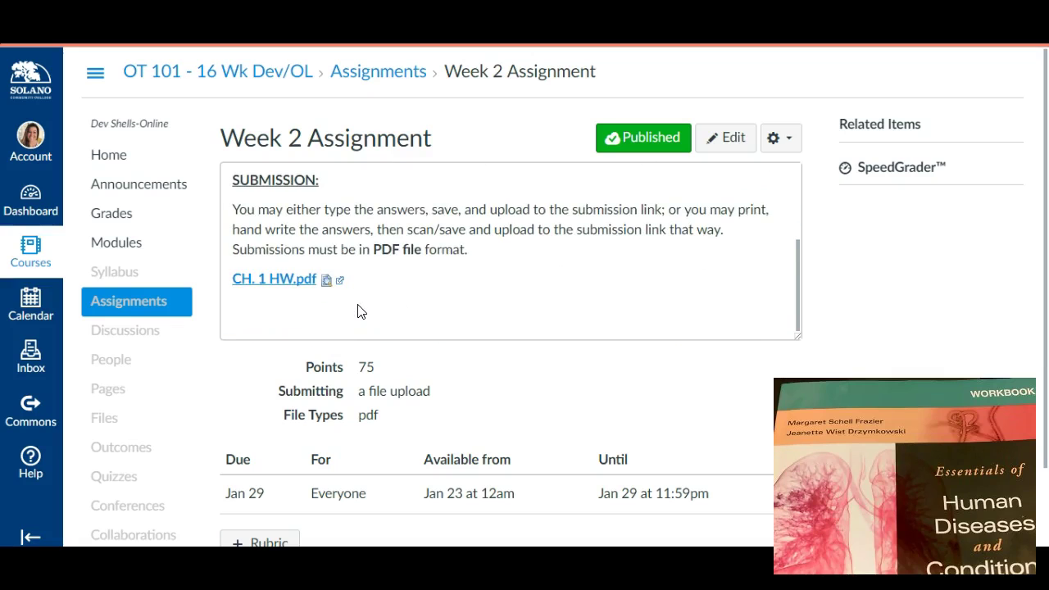
left_click(269, 288)
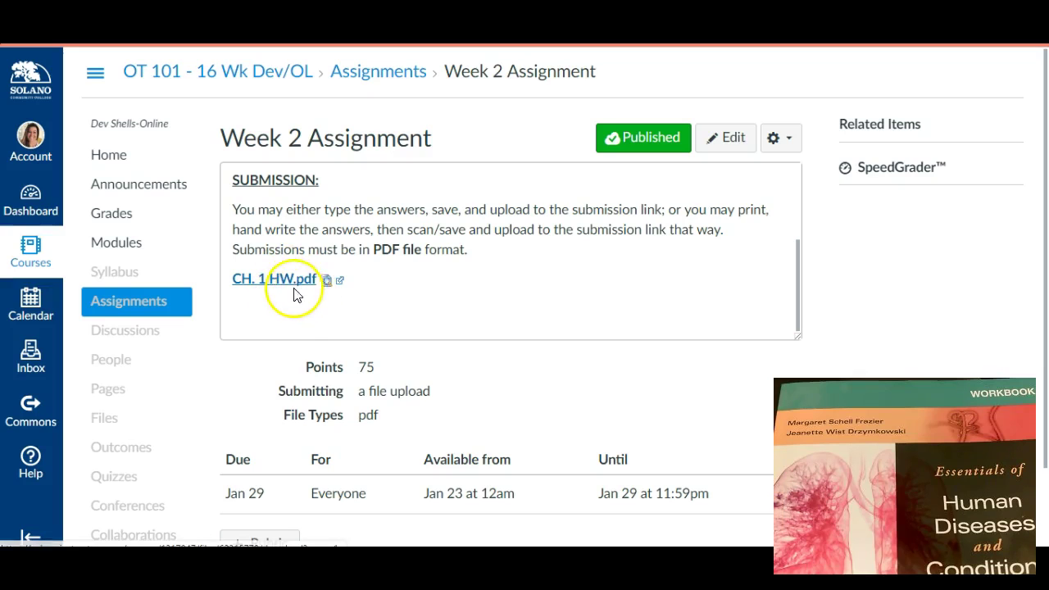
left_click(286, 280)
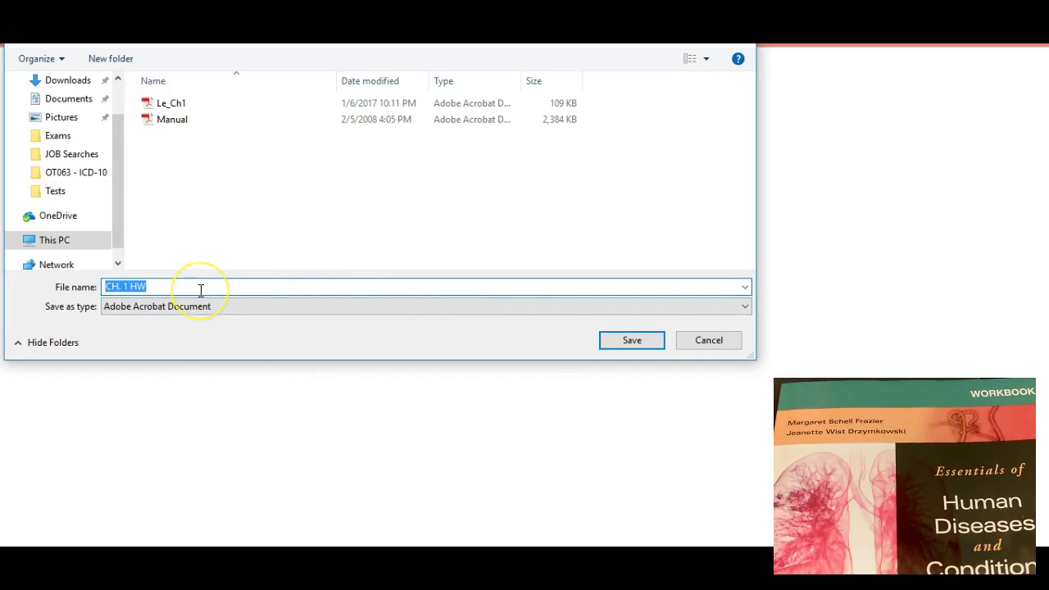
Save the CH. 1 HW template as Le_Ch1.pdf, replacing the existing Le_Ch1.pdf
key("BackSpace")
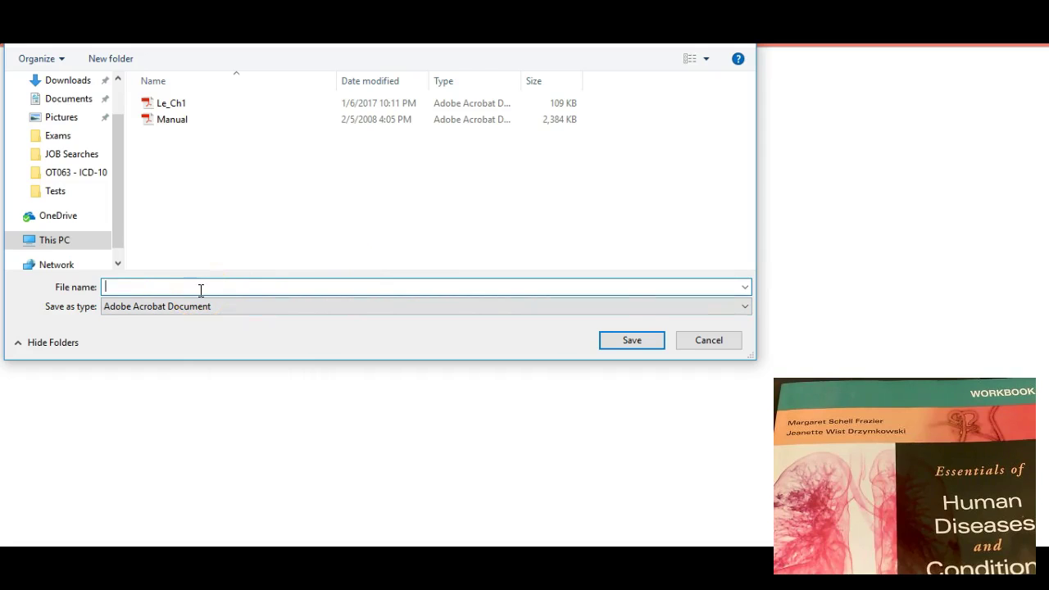
type("Le_Ch1")
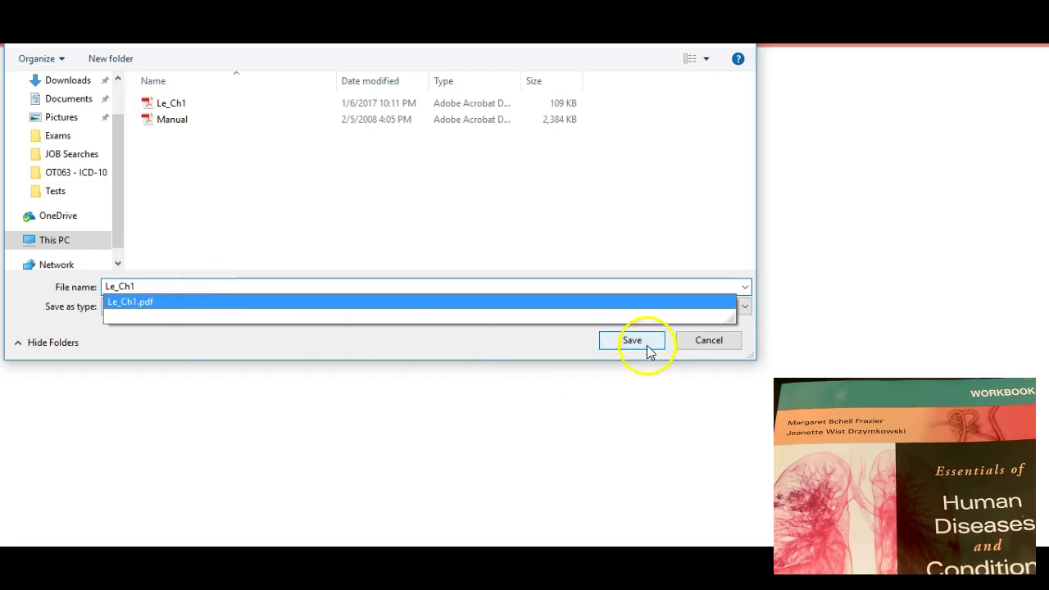
left_click(629, 304)
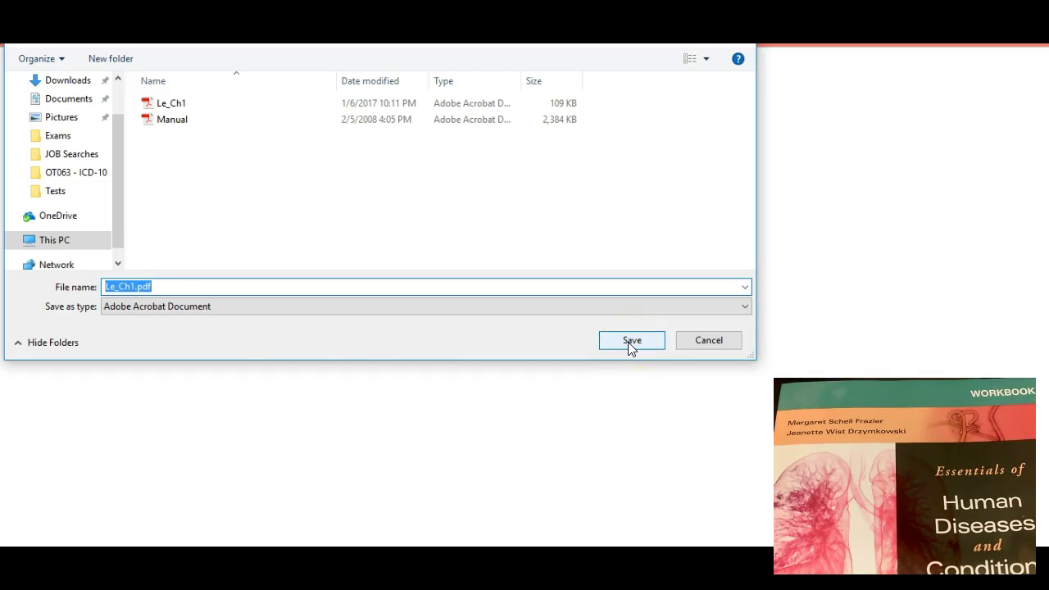
left_click(631, 342)
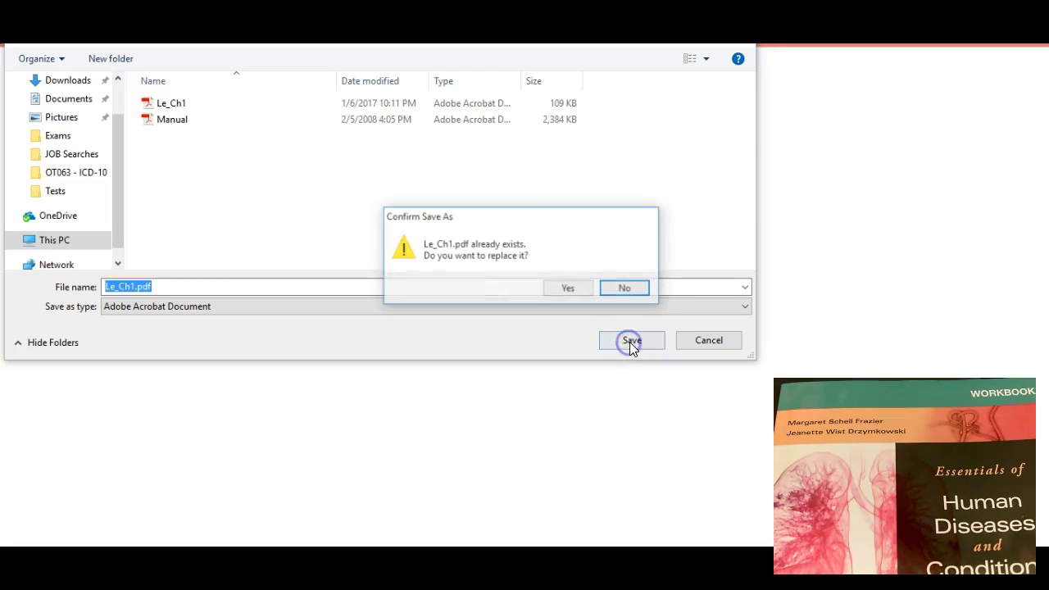
left_click(567, 293)
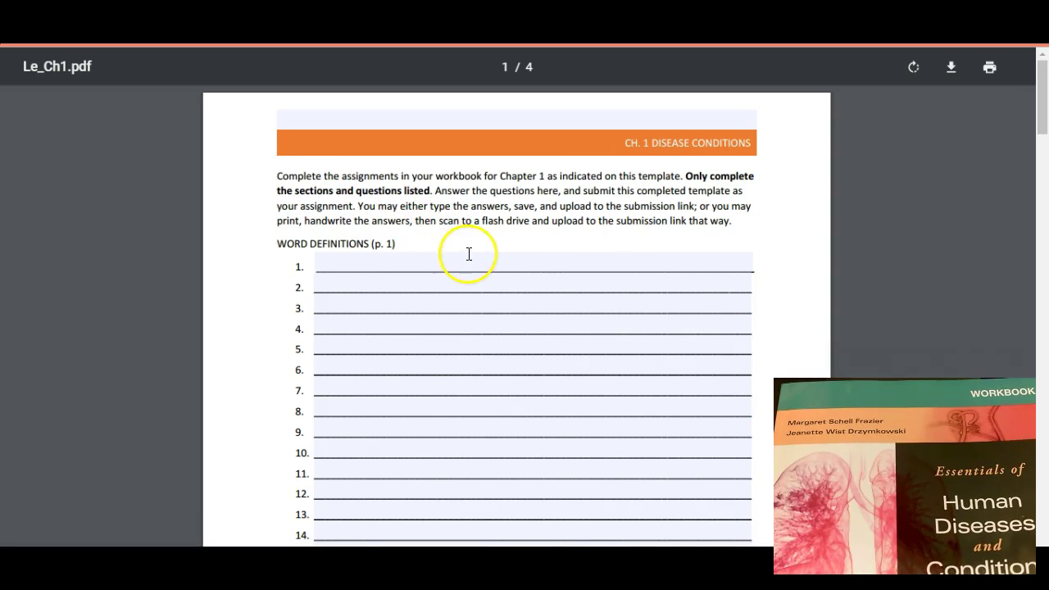
Scroll through Le_Ch1.pdf to see its 20 empty Word Definitions answer lines
scroll(468, 254, "down", 5)
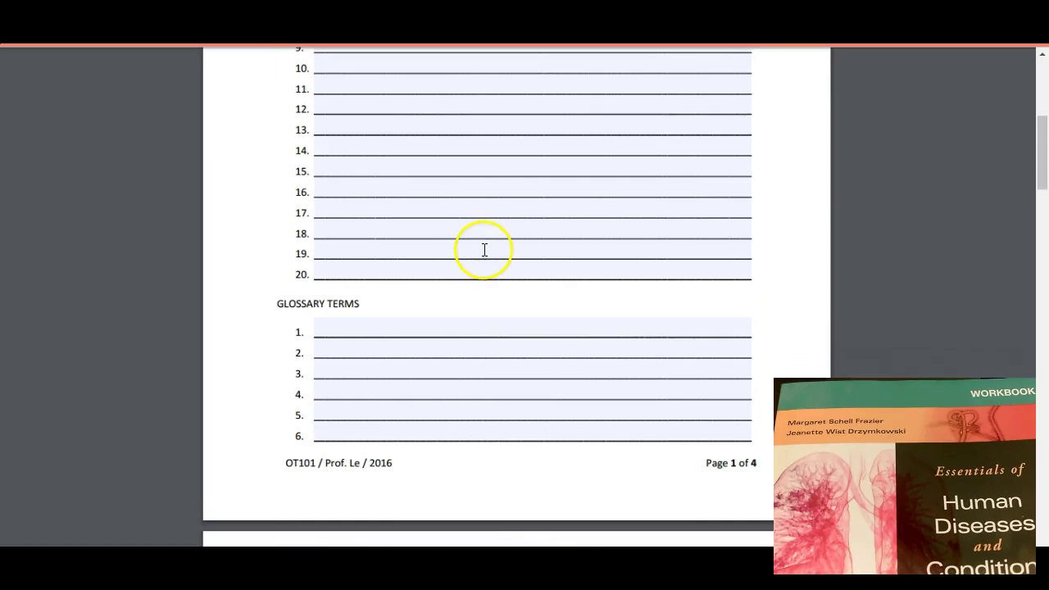
scroll(498, 244, "up", 5)
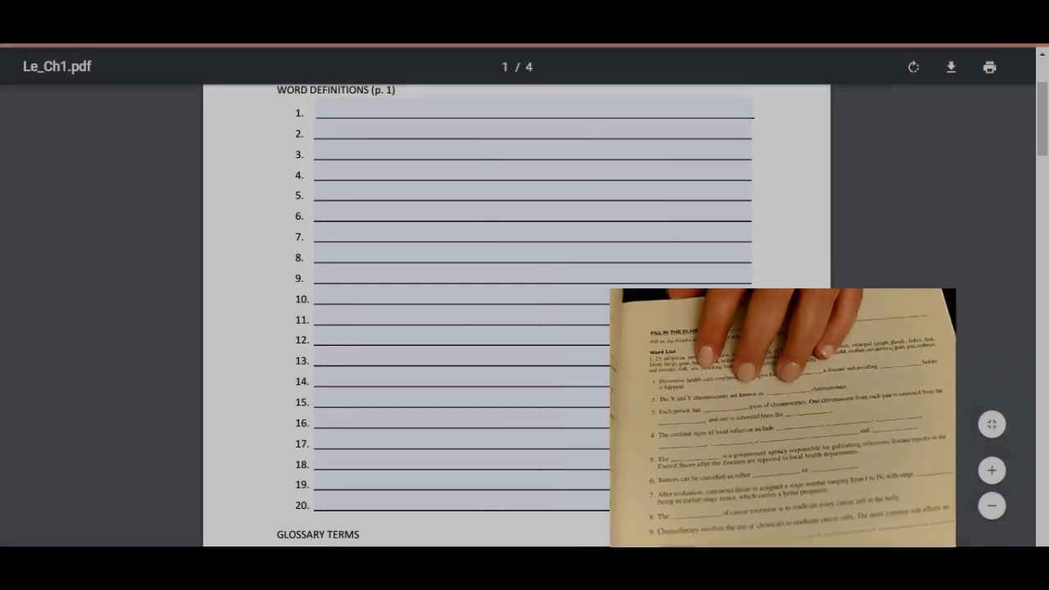
Start the first definition, 'Fat tissue', in Word Definitions answer line 1
scroll(477, 371, "down", 4)
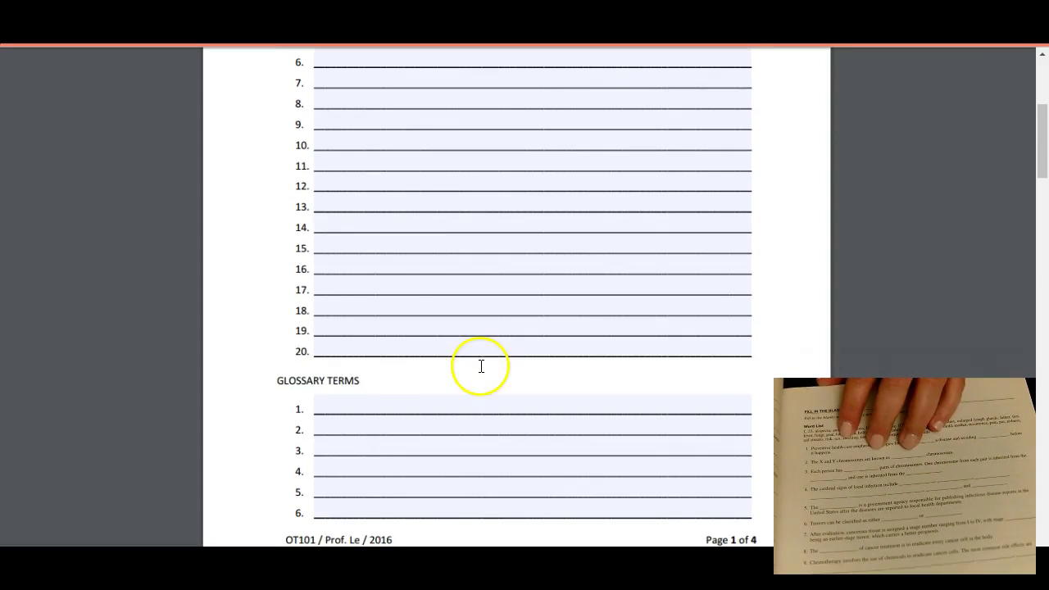
scroll(476, 344, "up", 4)
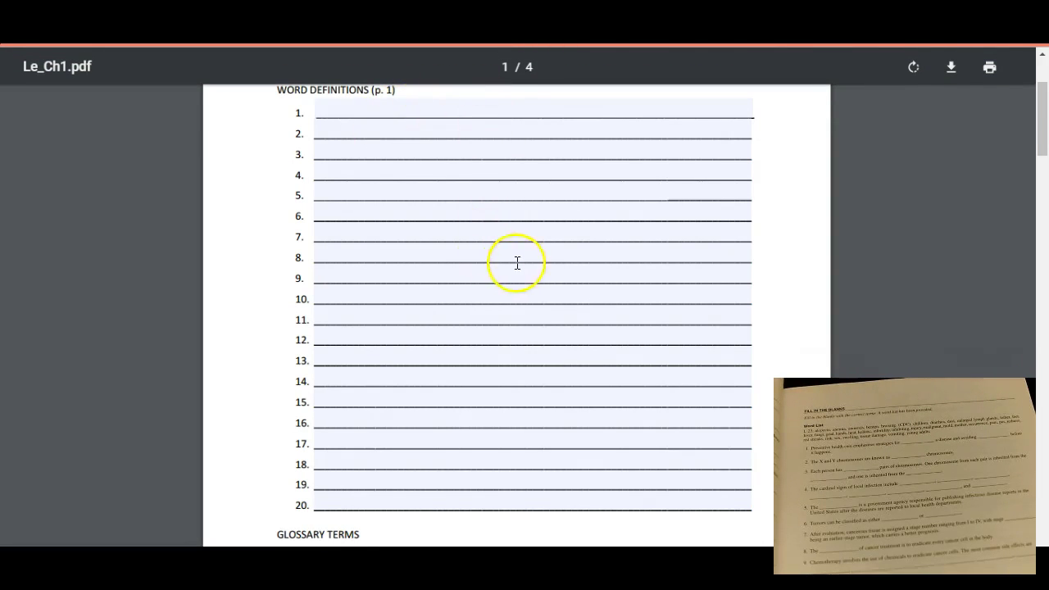
left_click(478, 107)
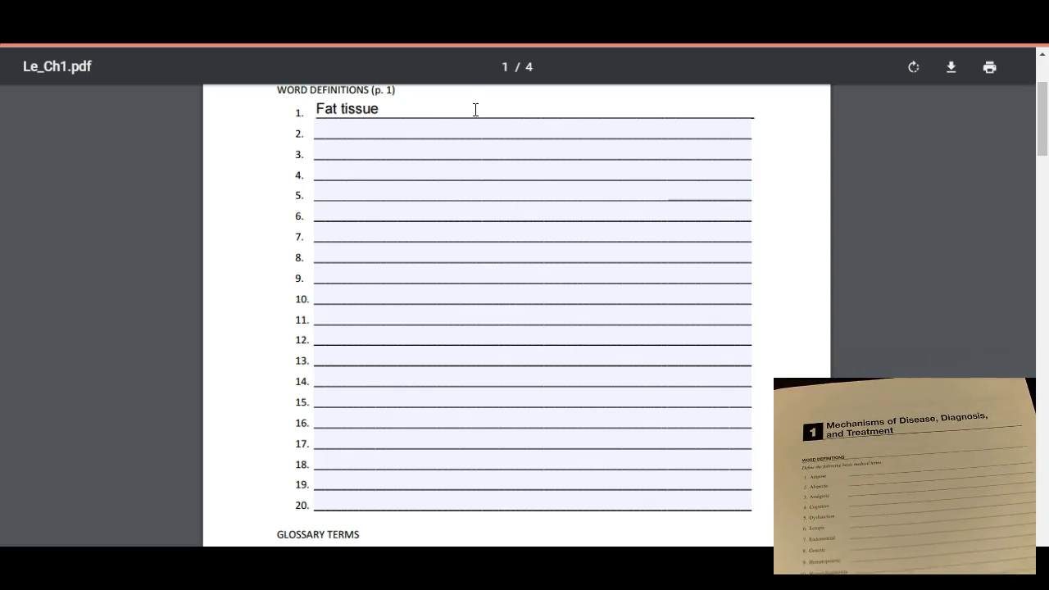
Enter 'Balding' in definition line 2 and scroll down through the remaining pages
key("Tab")
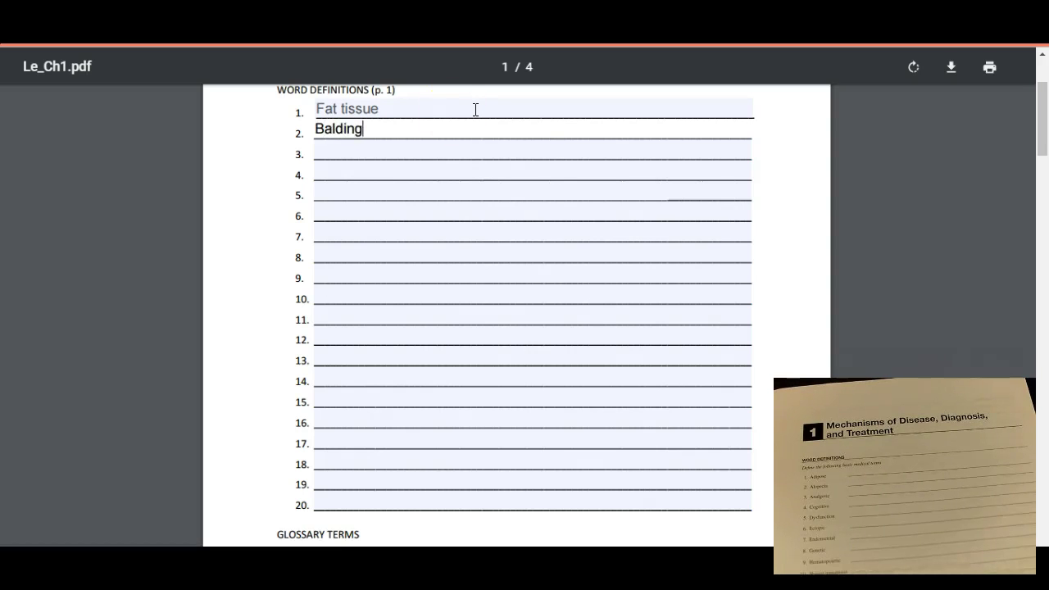
scroll(536, 205, "down", 3)
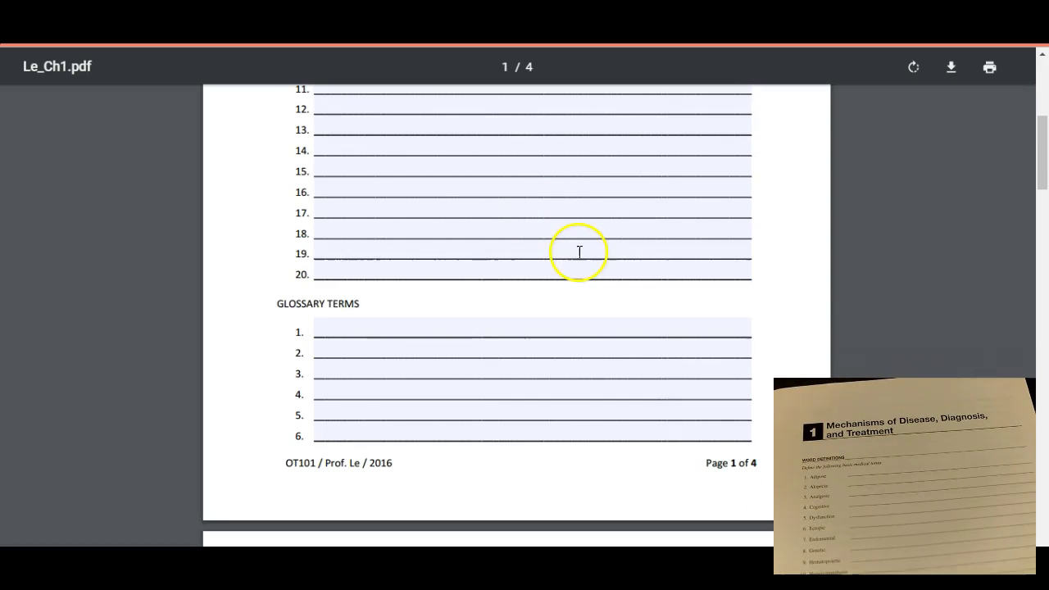
scroll(576, 245, "up", 2)
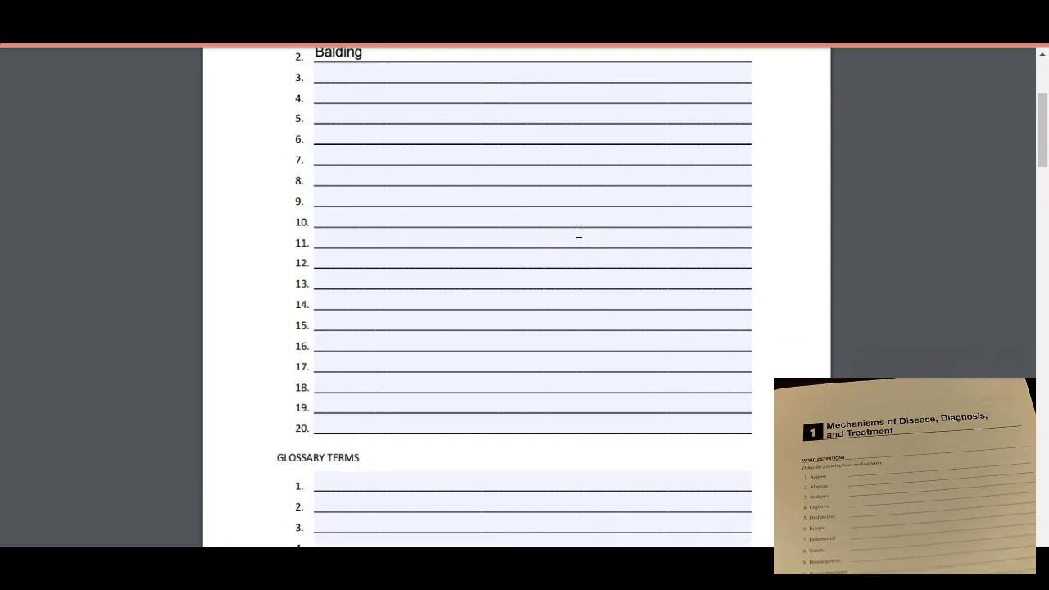
scroll(580, 229, "up", 2)
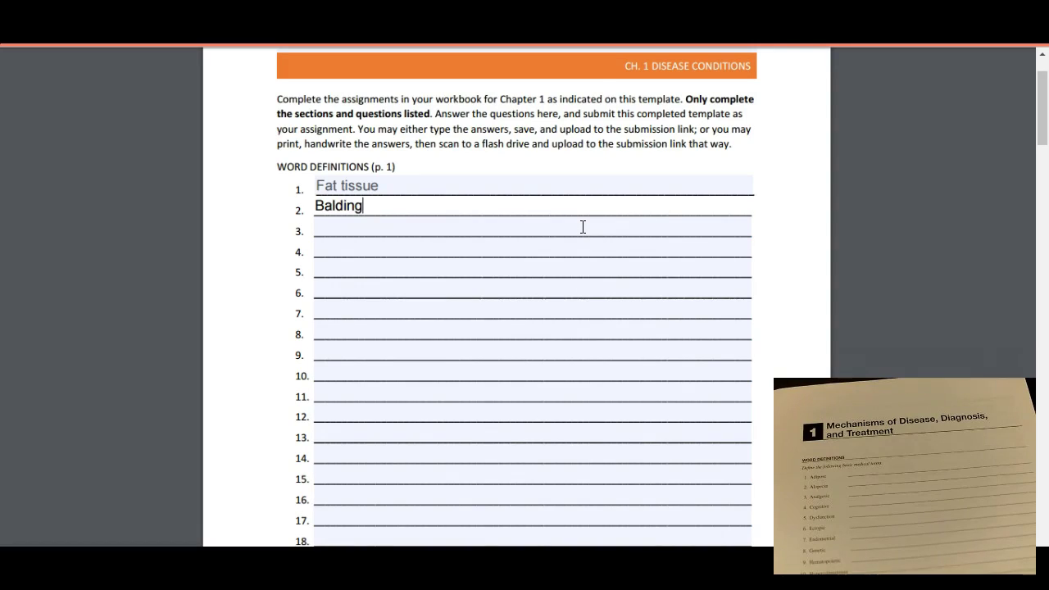
scroll(582, 227, "down", 2)
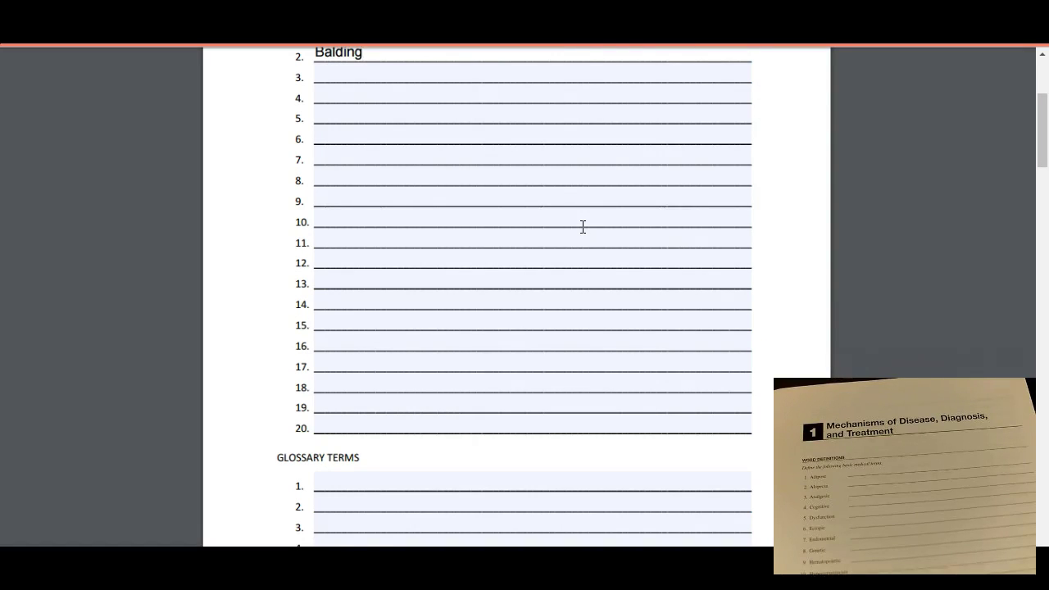
scroll(582, 227, "down", 3)
scroll(582, 230, "down", 2)
scroll(583, 229, "down", 14)
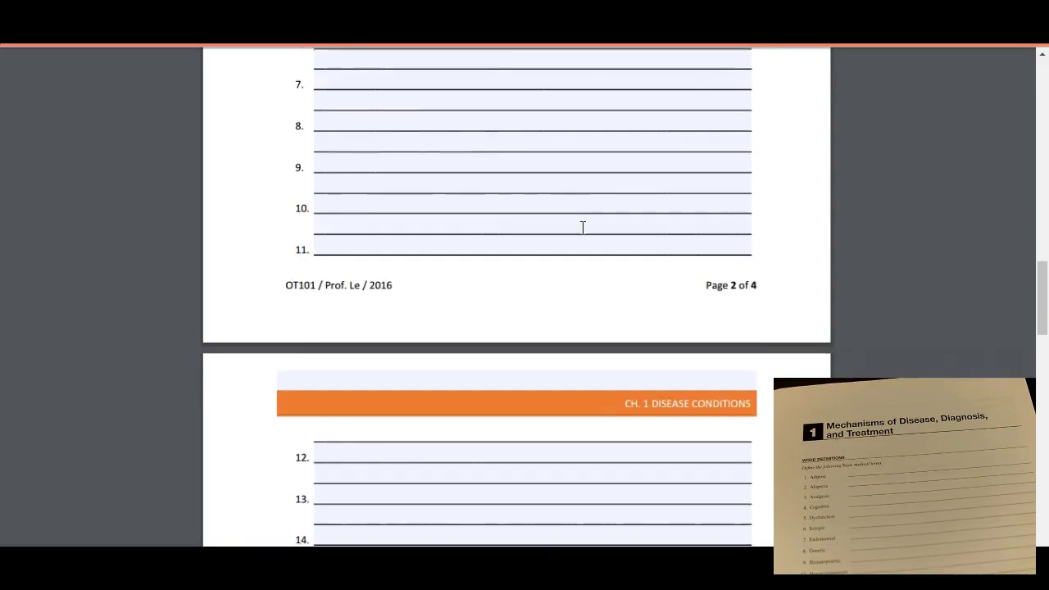
scroll(583, 227, "down", 9)
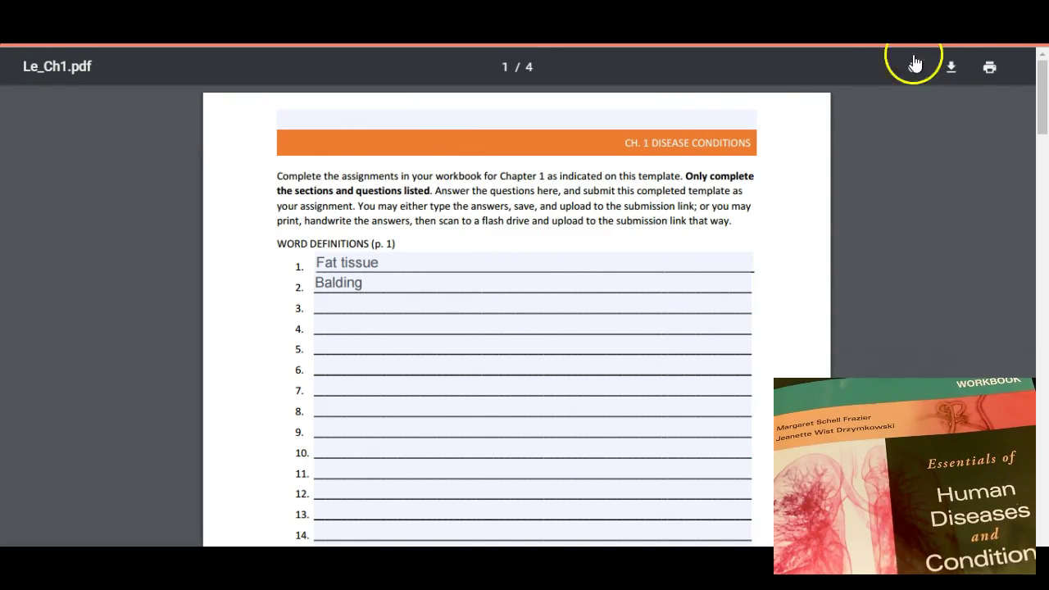
scroll(593, 452, "down", 10)
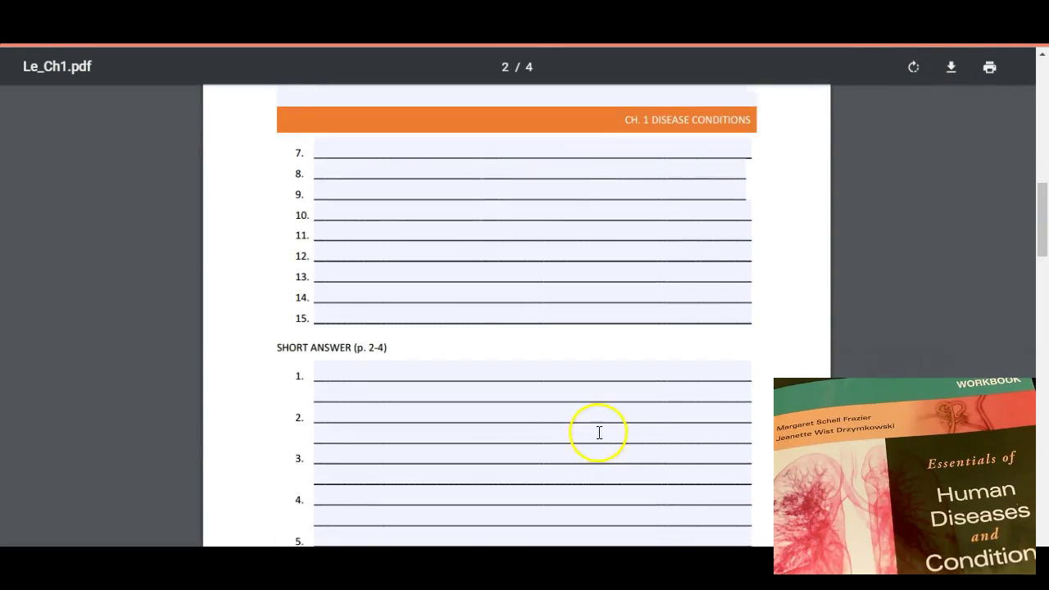
scroll(599, 432, "up", 5)
scroll(910, 342, "down", 6)
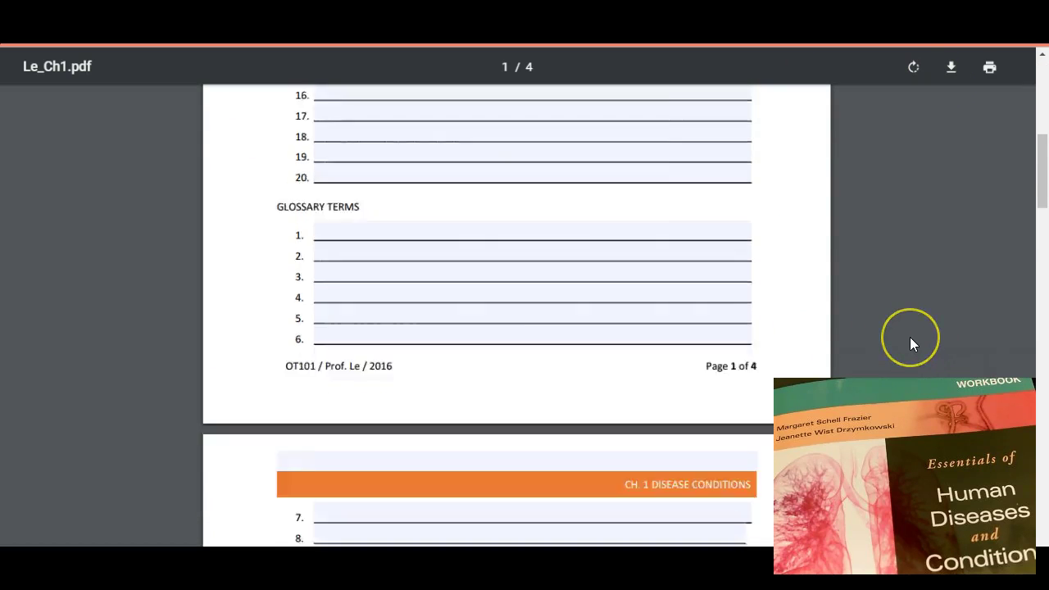
scroll(910, 337, "up", 12)
scroll(912, 331, "up", 1)
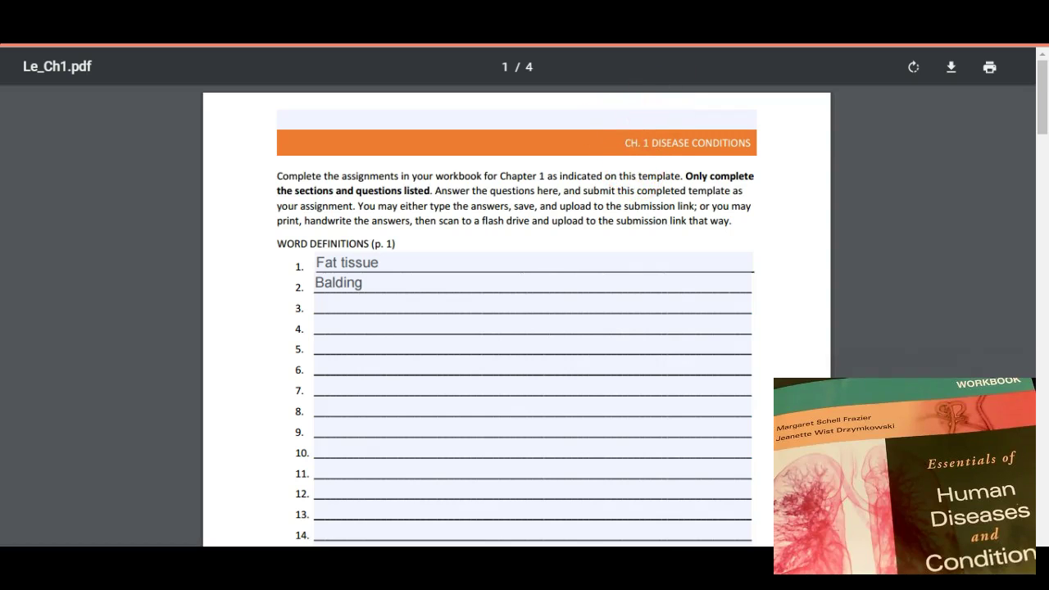
Go back to the Week 2 Assignment page and look over its CH. 1 HW.pdf attachment
key("alt+Left")
scroll(491, 375, "down", 2)
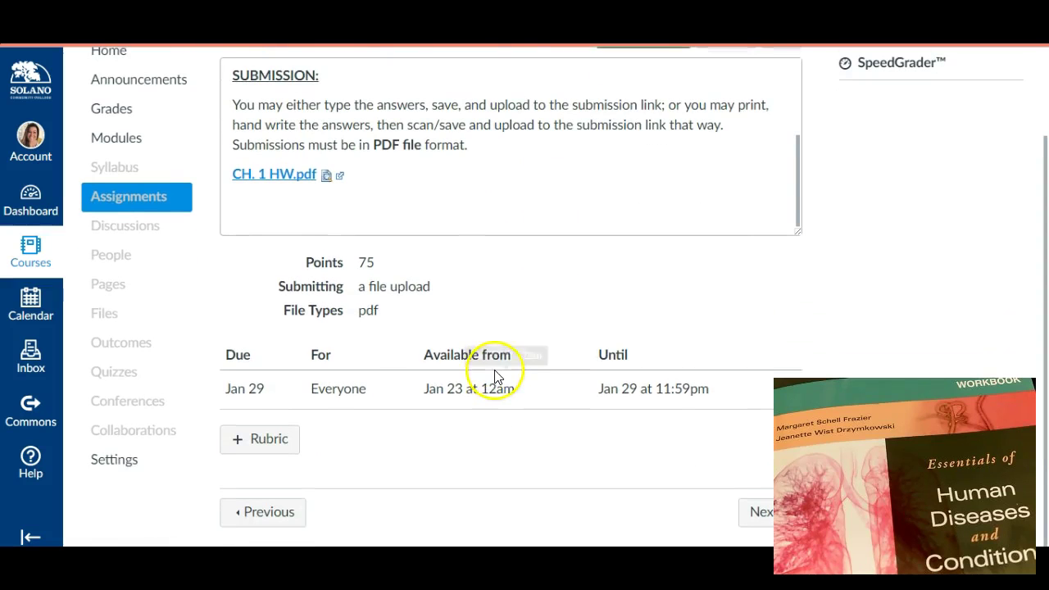
scroll(585, 370, "up", 2)
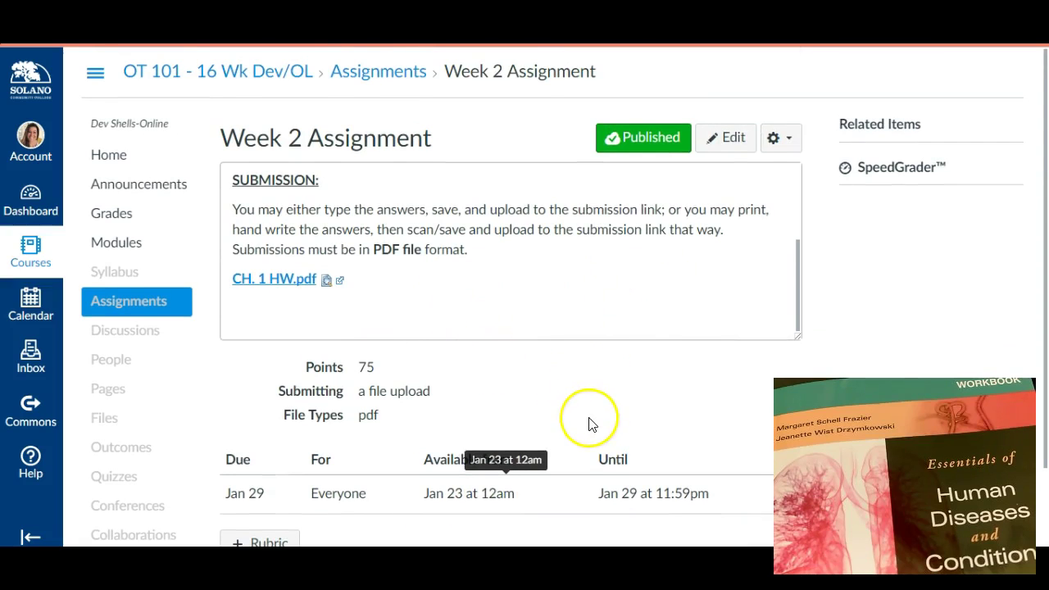
scroll(592, 419, "down", 1)
scroll(594, 419, "down", 1)
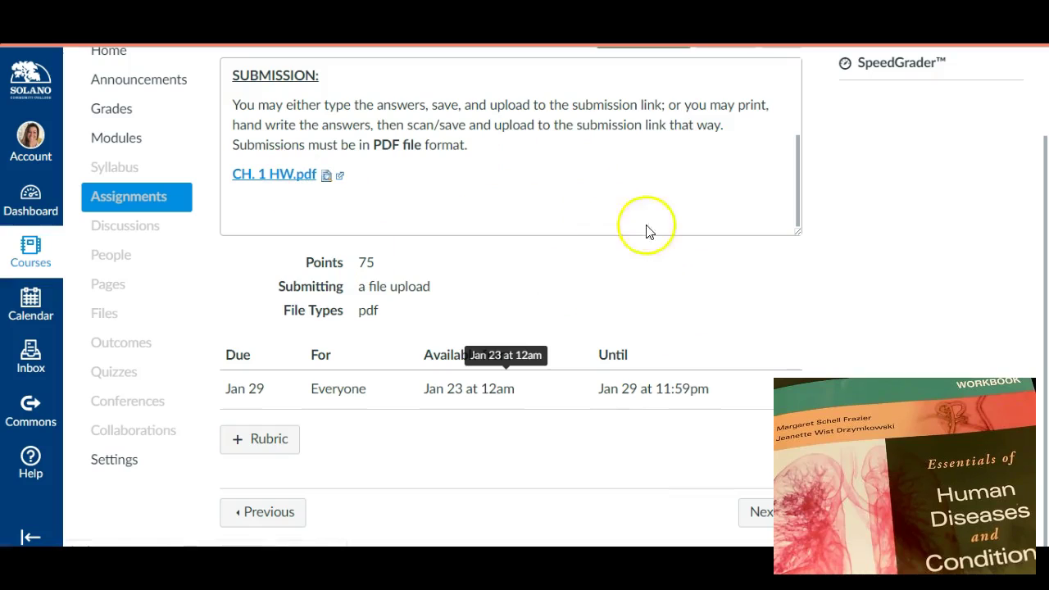
scroll(730, 300, "up", 2)
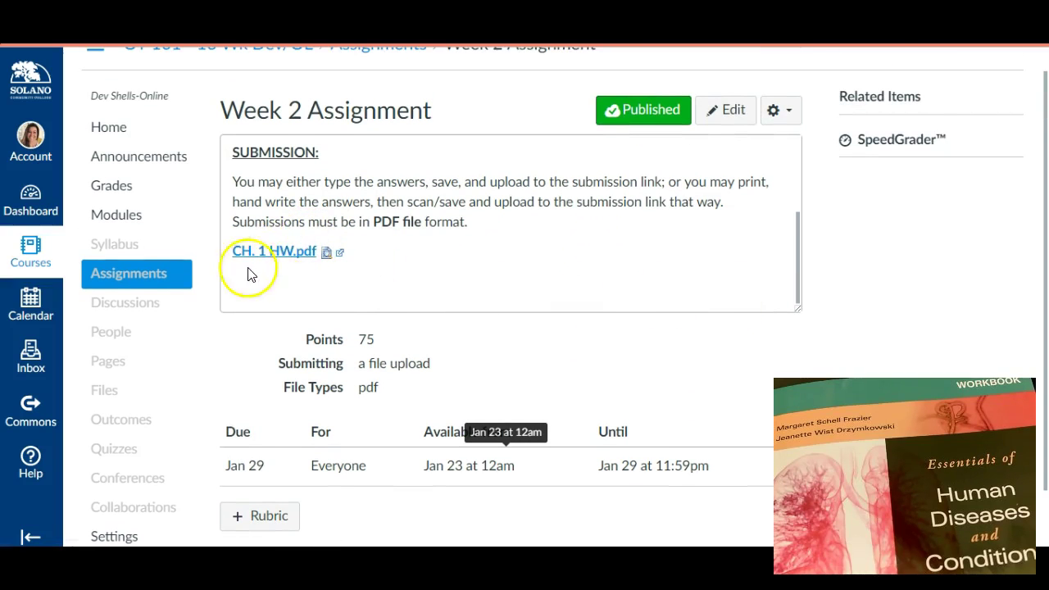